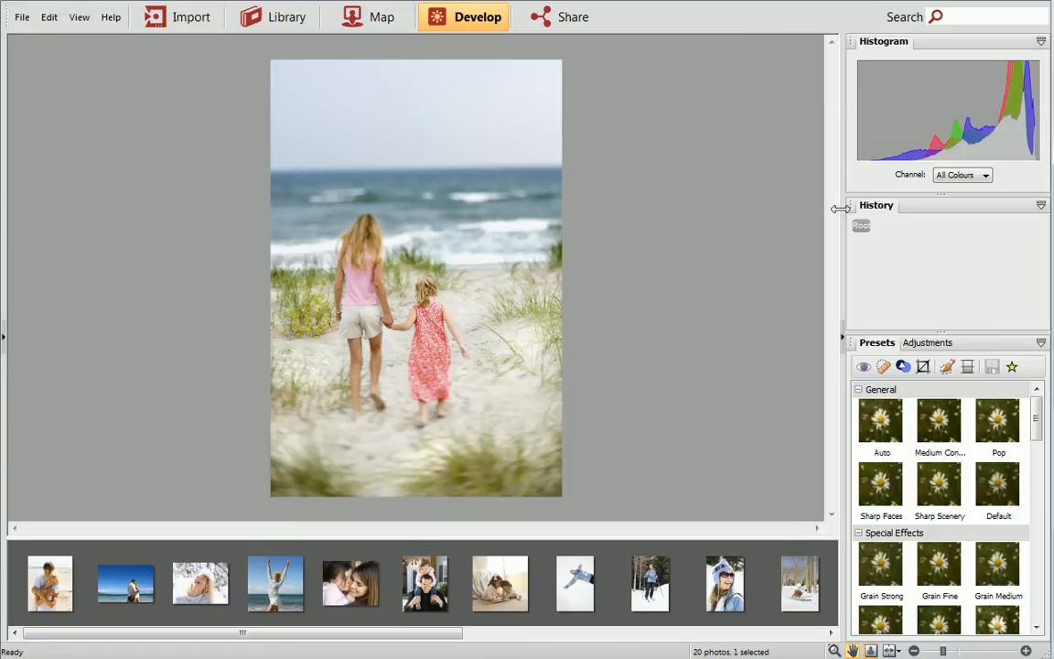
Apply the Split Style 1 toned preset to the beach photo and replace it with the Style 2 preset from B&W Filters
left_click_drag(1037, 421, 1037, 523)
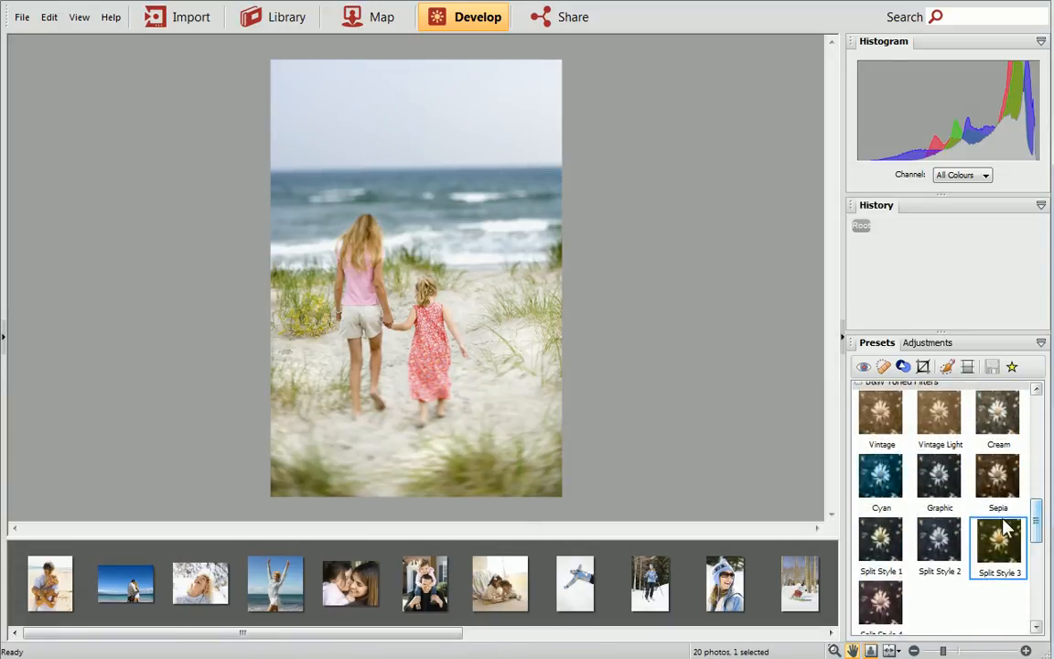
left_click(897, 543)
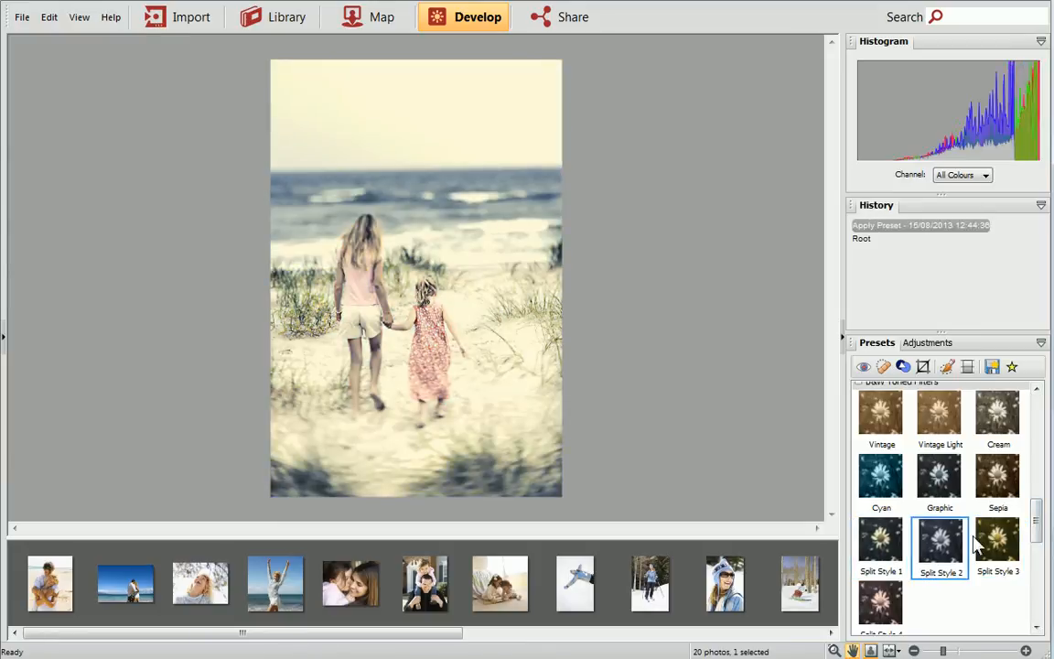
left_click_drag(1037, 539, 1038, 579)
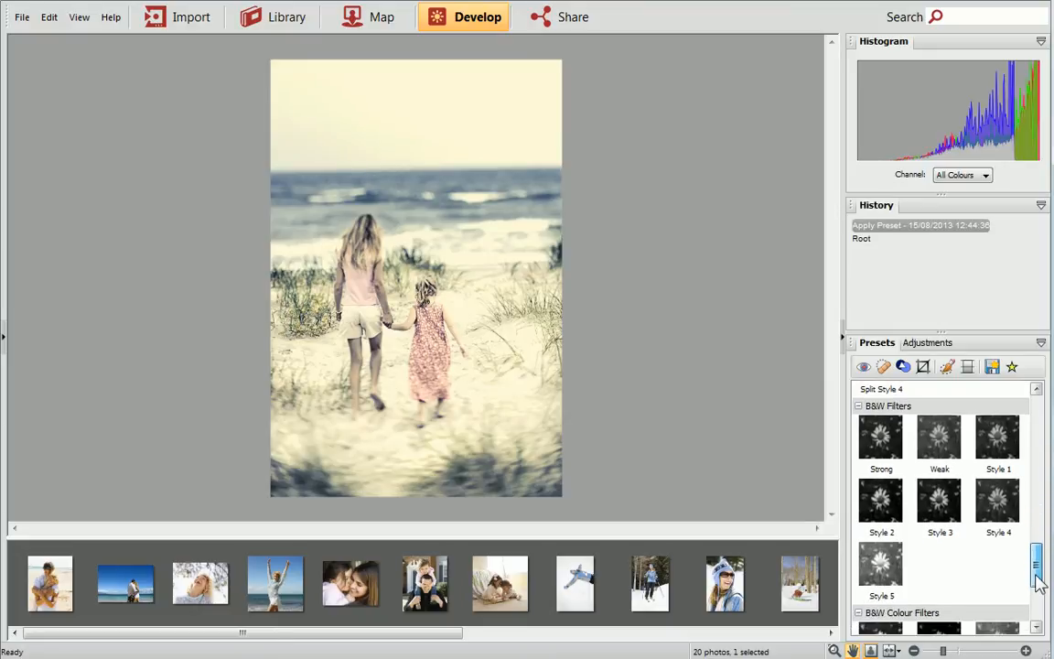
left_click(896, 512)
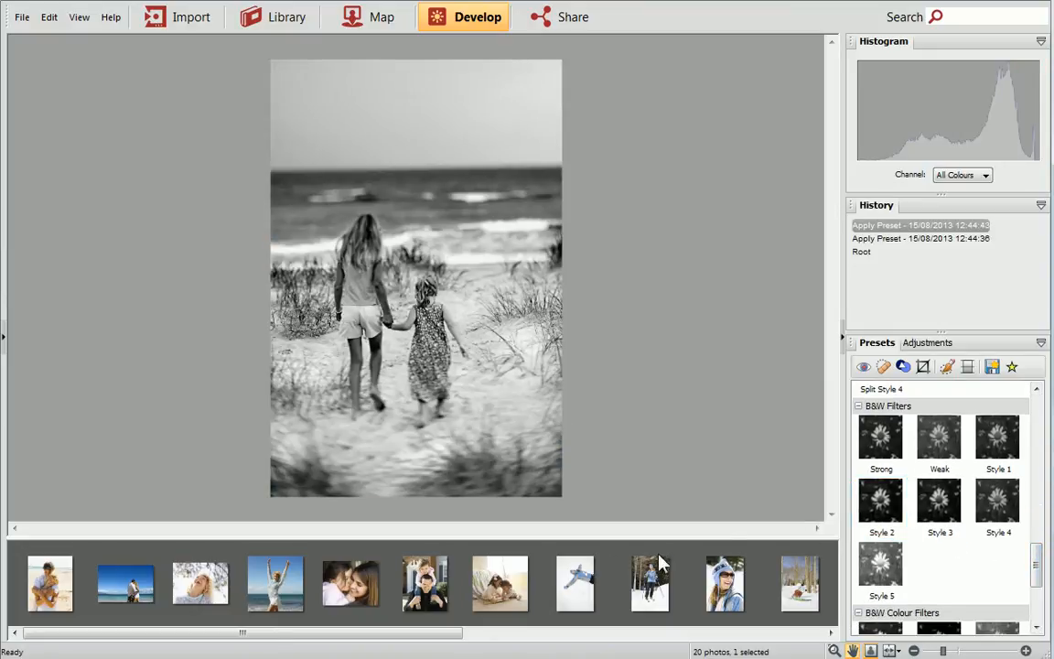
Open the laughing woman's photo, saving the beach photo's edits, and apply the Vintage Light and Vintage toned presets in turn
left_click(206, 590)
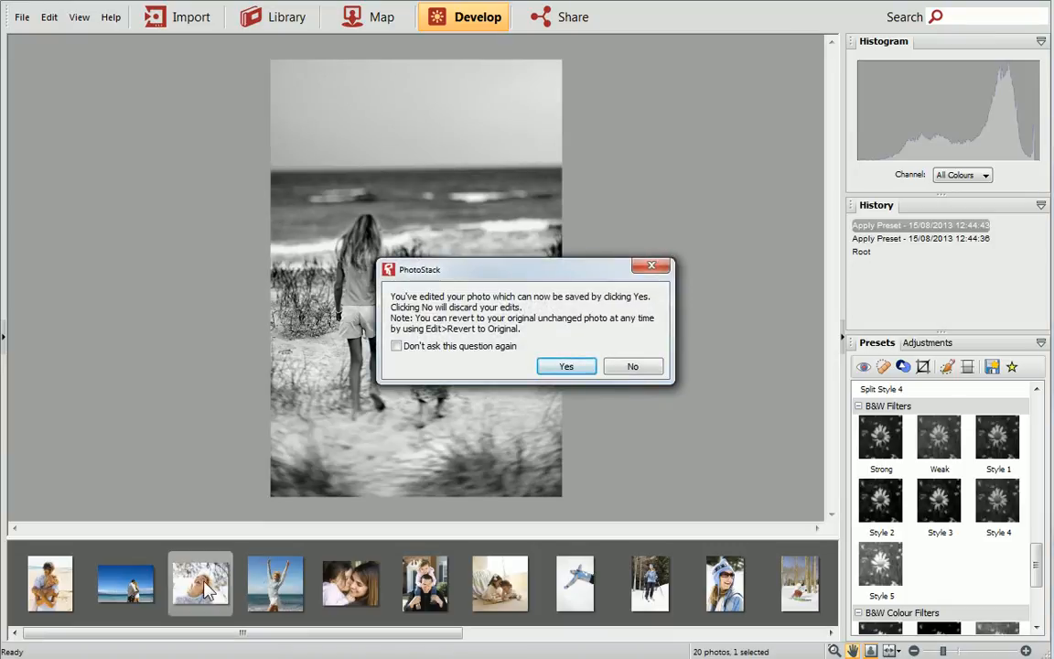
left_click(583, 370)
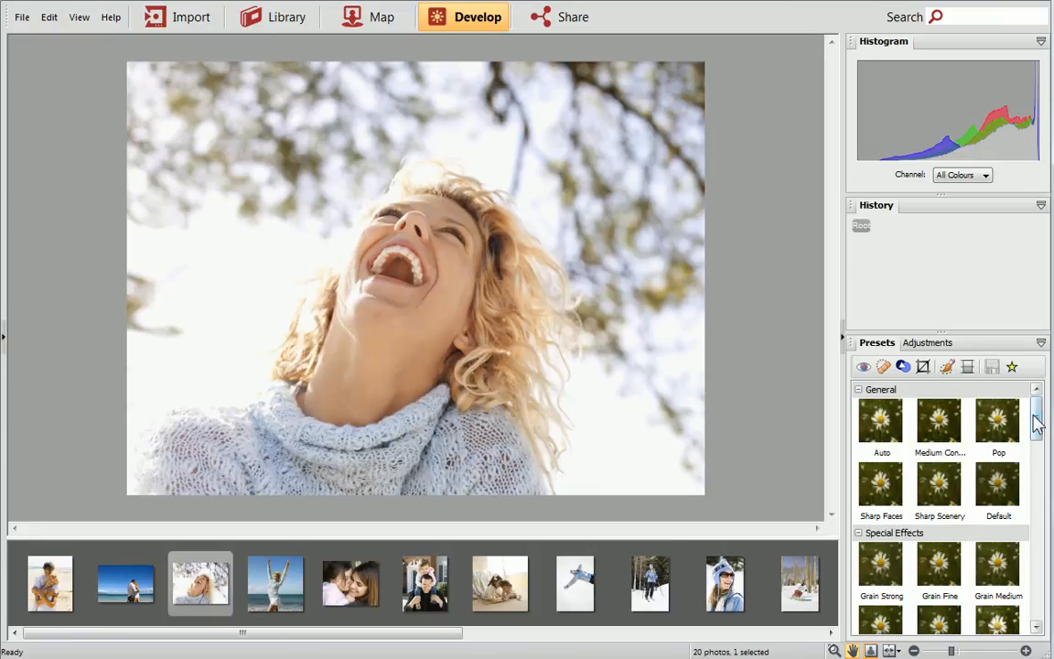
left_click_drag(1037, 423, 1038, 517)
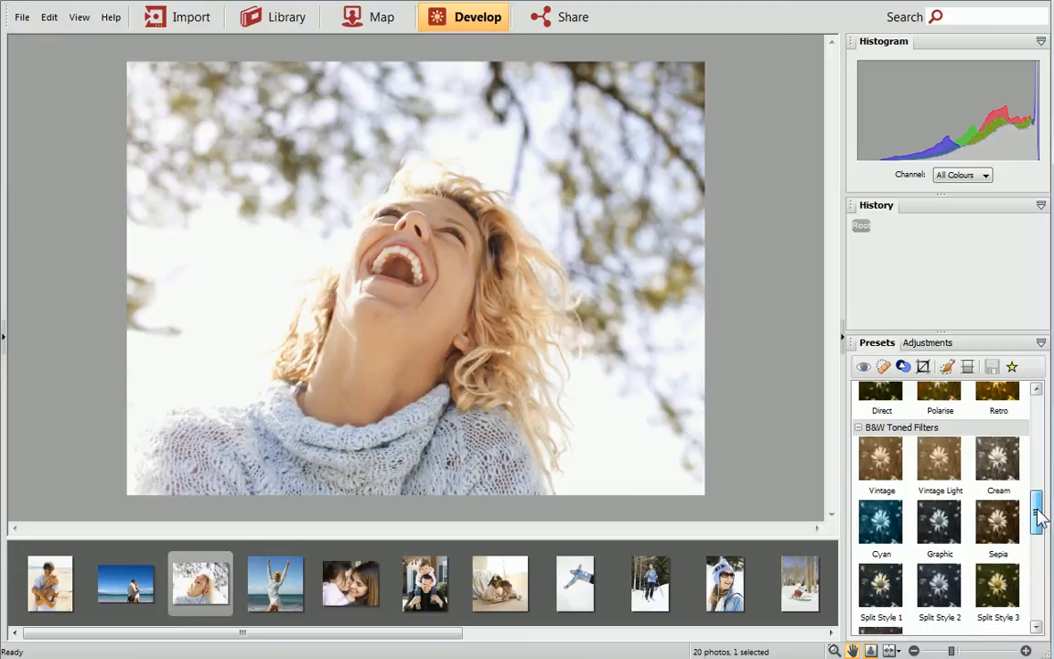
left_click(948, 469)
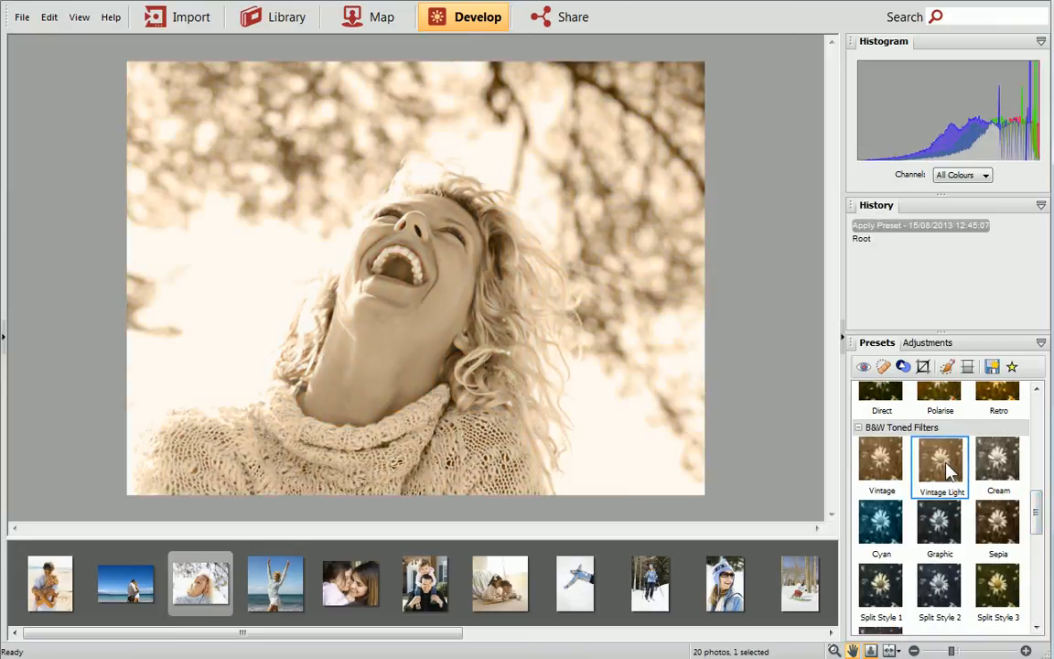
left_click(883, 465)
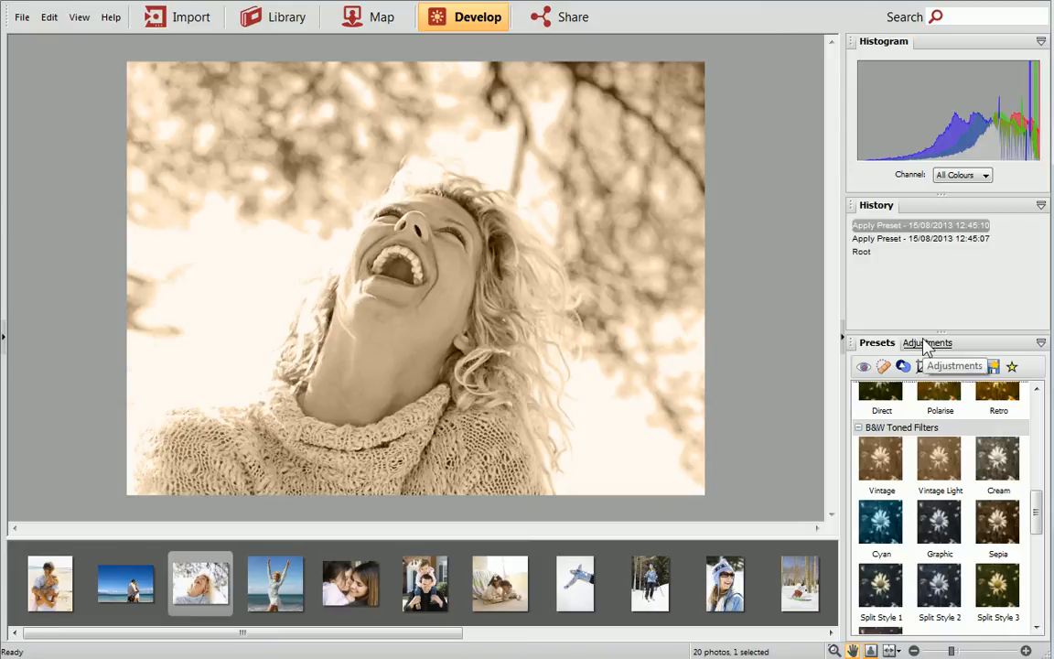
Fine-tune the vintage portrait with Brightness at -10%, Contrast at -20% and Clarity intensity at 22
left_click(927, 344)
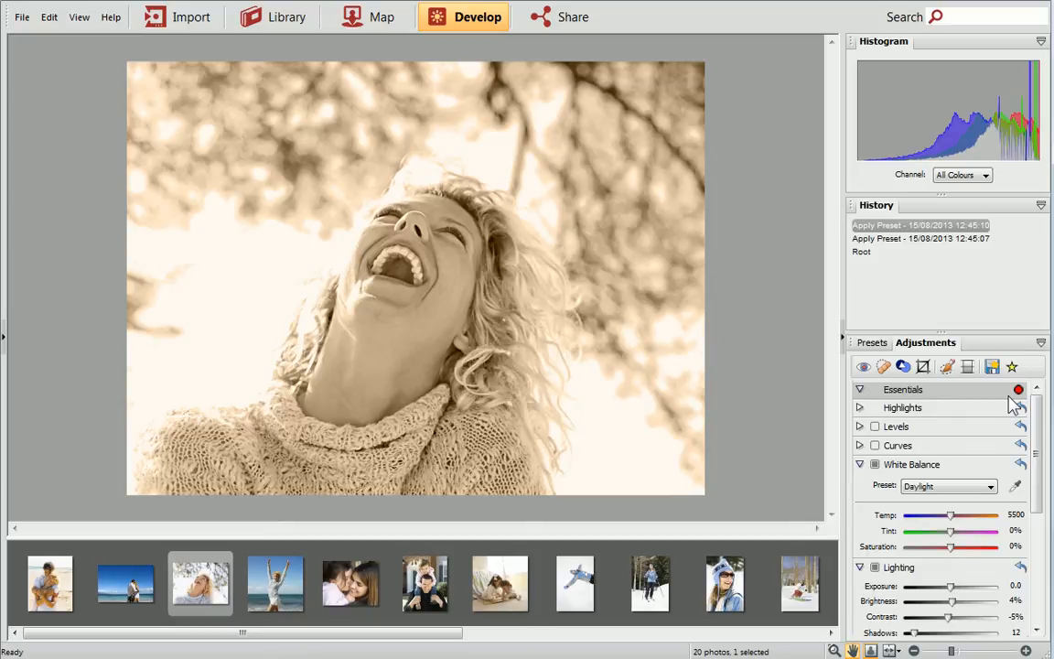
left_click_drag(1038, 416, 1035, 444)
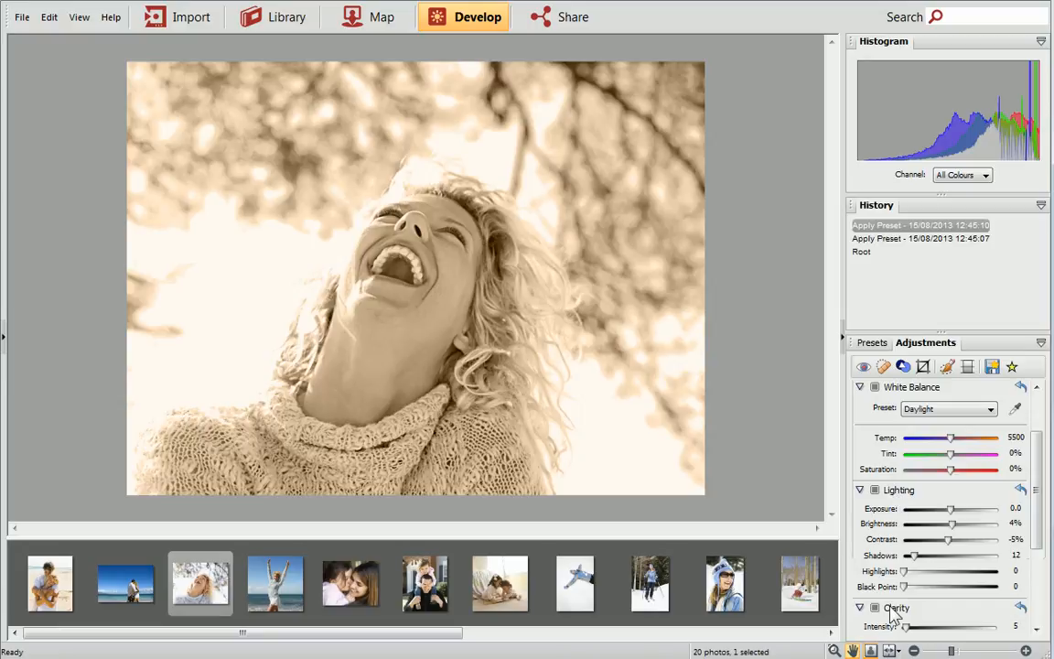
left_click_drag(954, 527, 941, 540)
left_click_drag(906, 626, 922, 631)
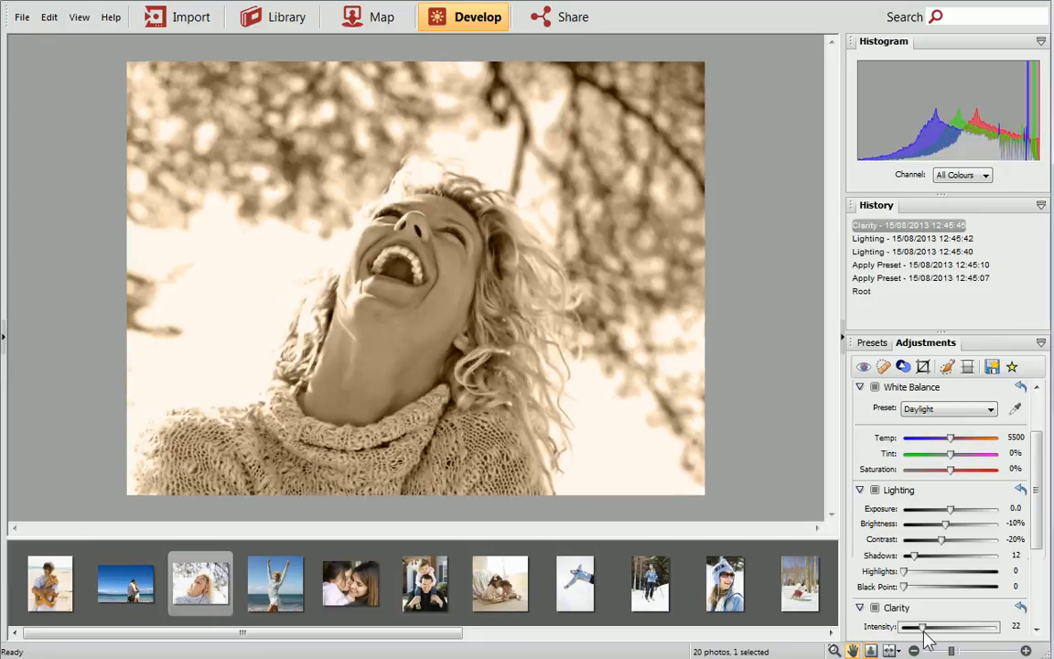
Save the portrait's edits and open the photo of the man in the red jacket holding skis
left_click_drag(442, 634, 788, 633)
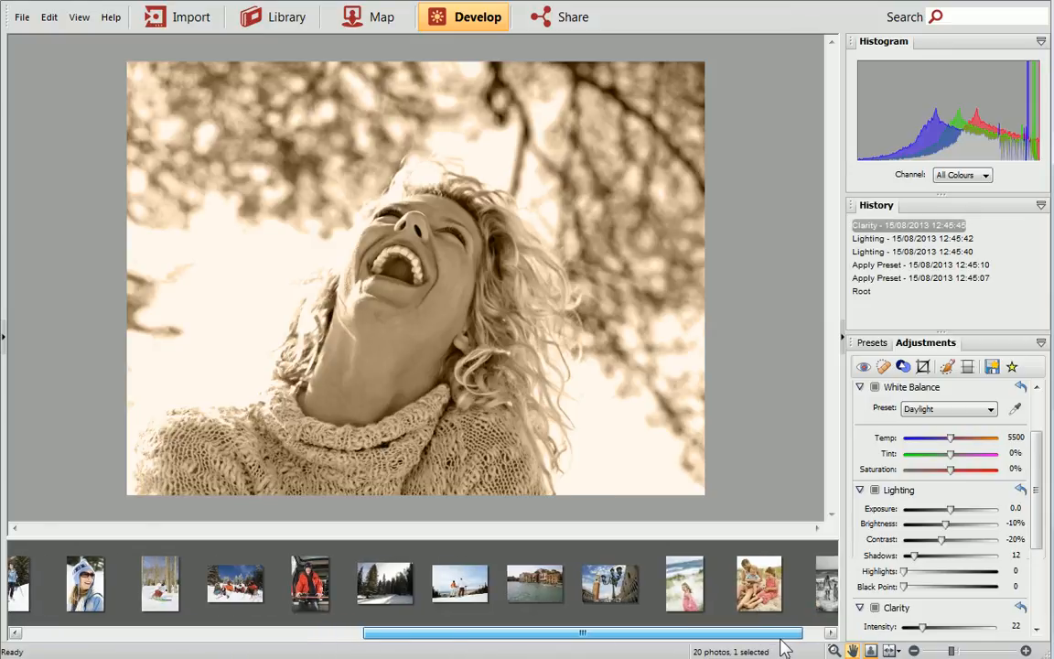
left_click(316, 575)
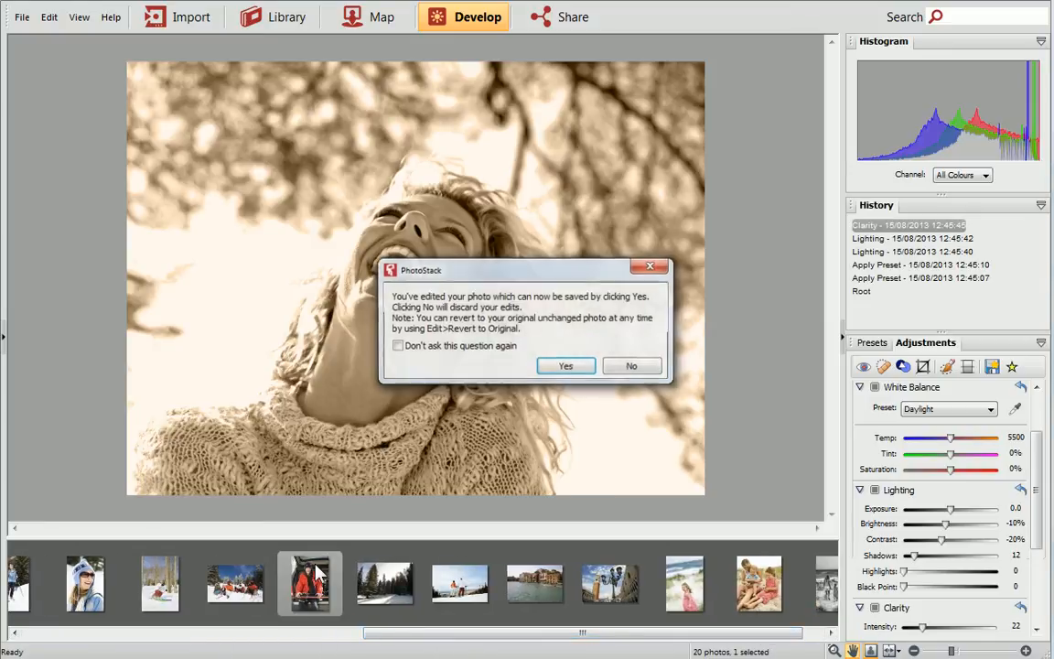
left_click(566, 367)
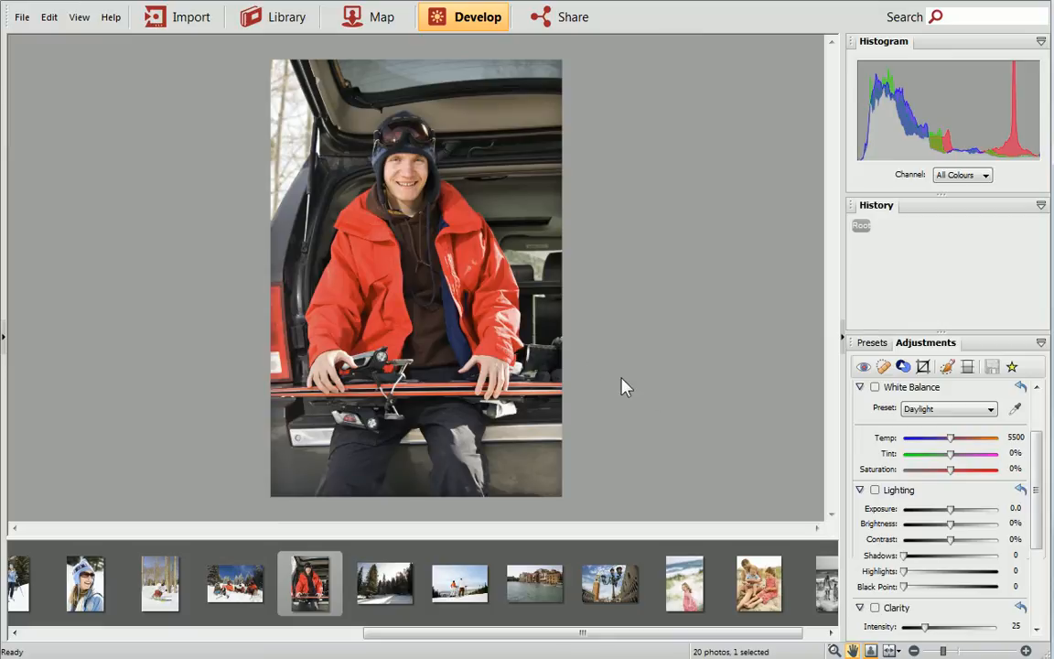
Try a Black and White Film conversion with Red at 88%, Green at -13% and Cyan at -9%, and reset its settings
left_click_drag(1037, 467, 1039, 549)
left_click(861, 571)
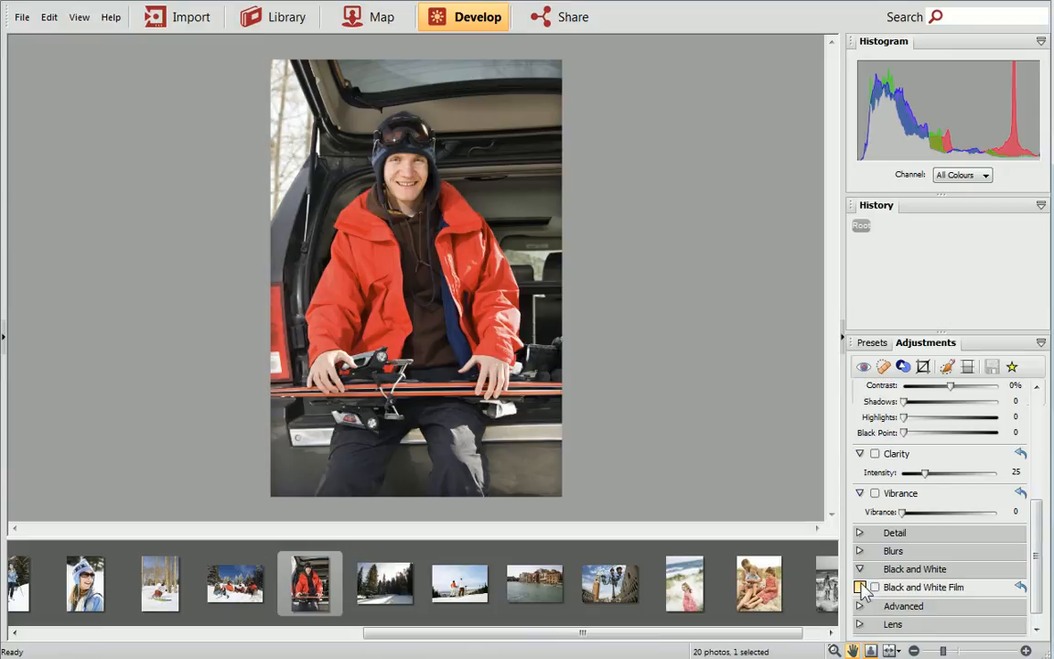
left_click(860, 587)
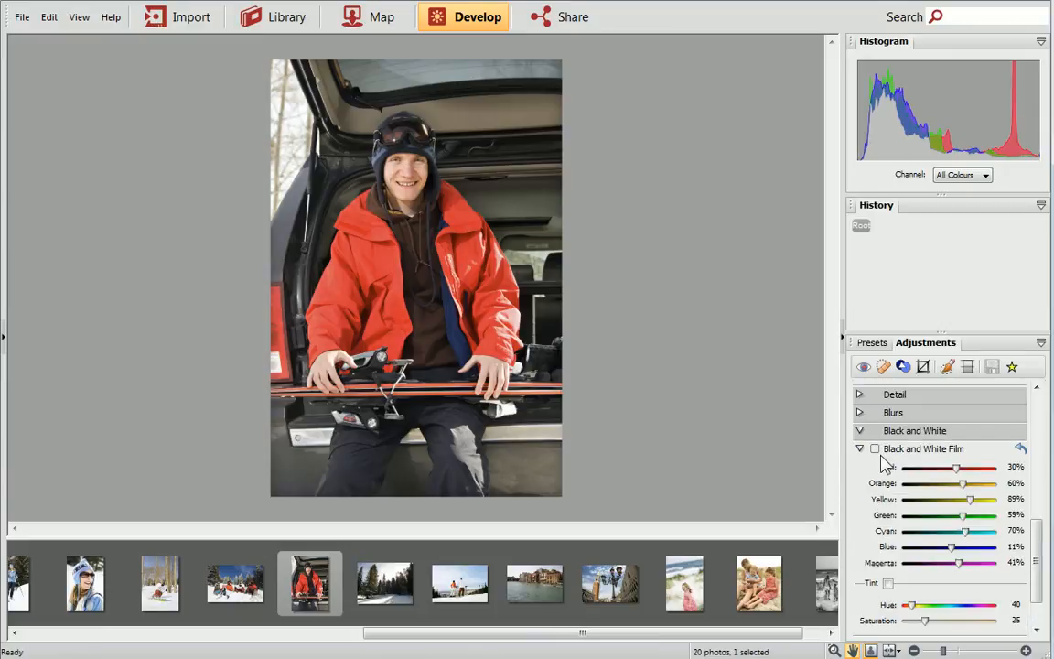
left_click(874, 449)
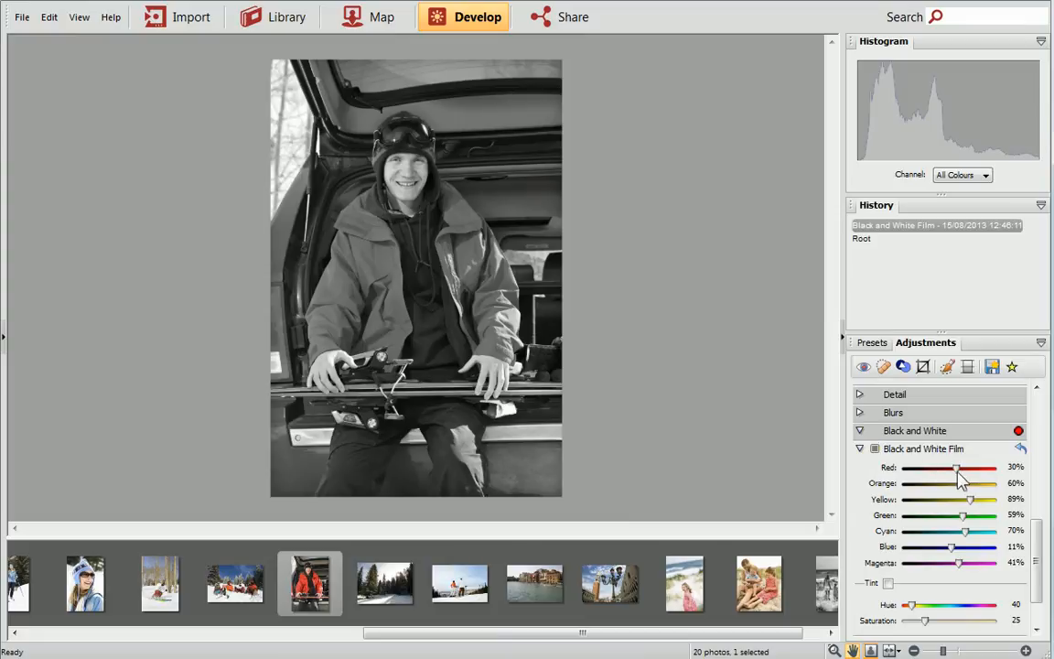
left_click(956, 470)
left_click_drag(957, 474, 971, 471)
left_click_drag(964, 516, 952, 540)
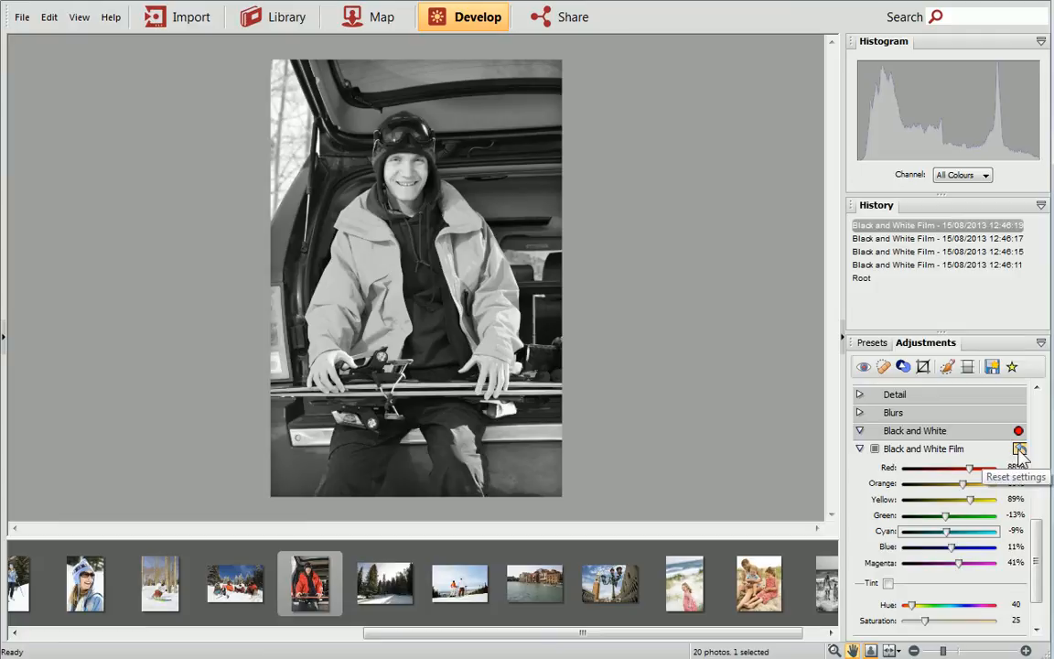
left_click(1019, 450)
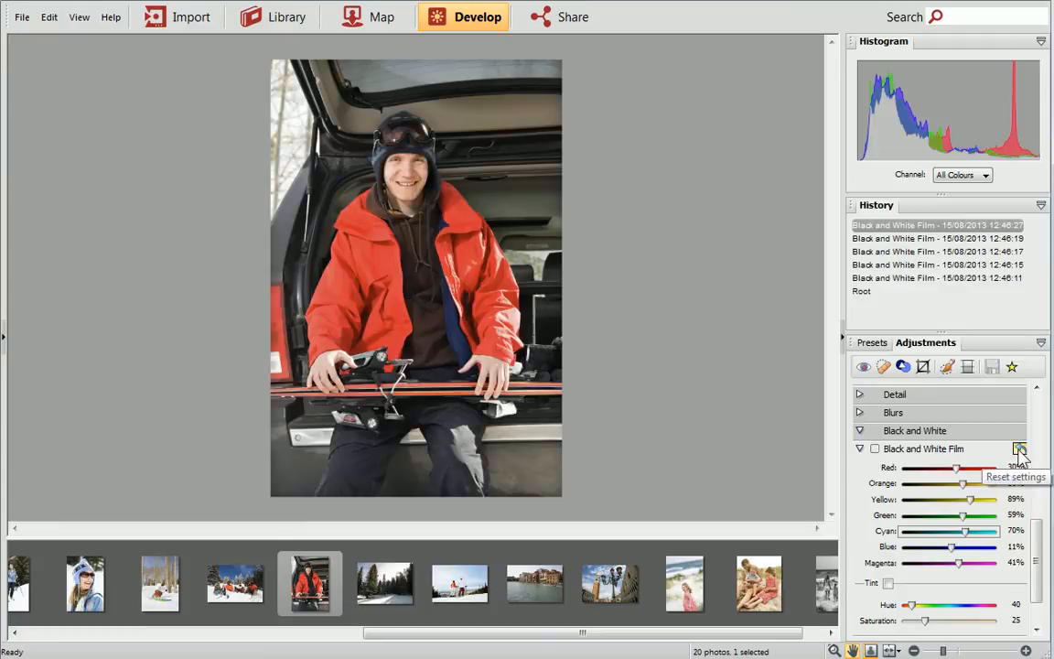
Open the canal photo, discarding the red-jacket photo's edits, and apply the Sepia preset from B&W Toned Filters
left_click(543, 588)
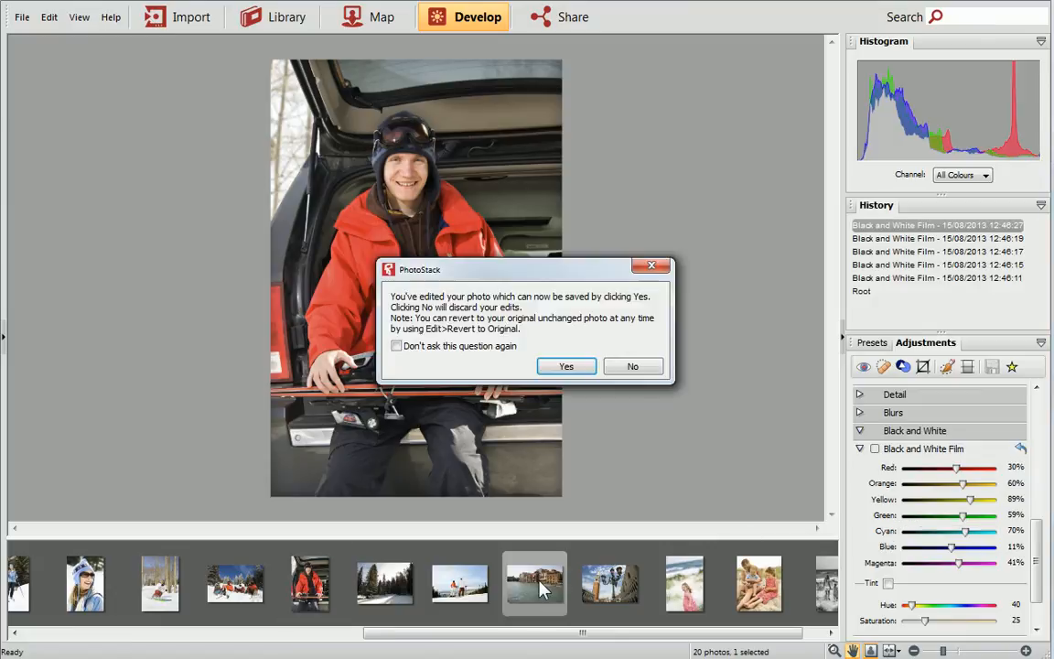
left_click(631, 367)
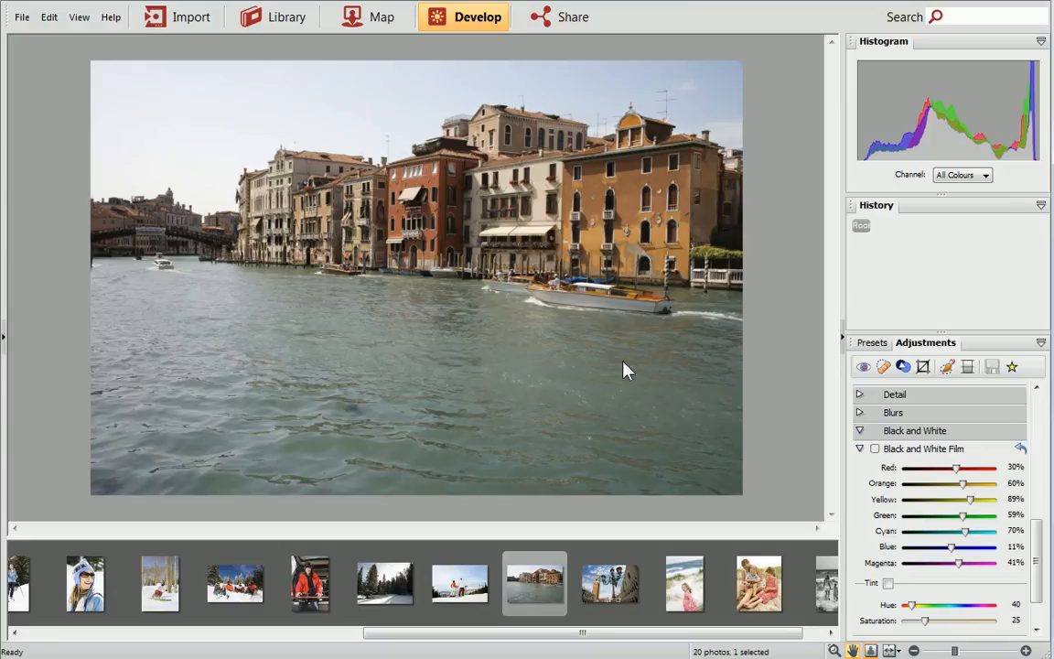
left_click(872, 342)
left_click_drag(1035, 424, 1035, 512)
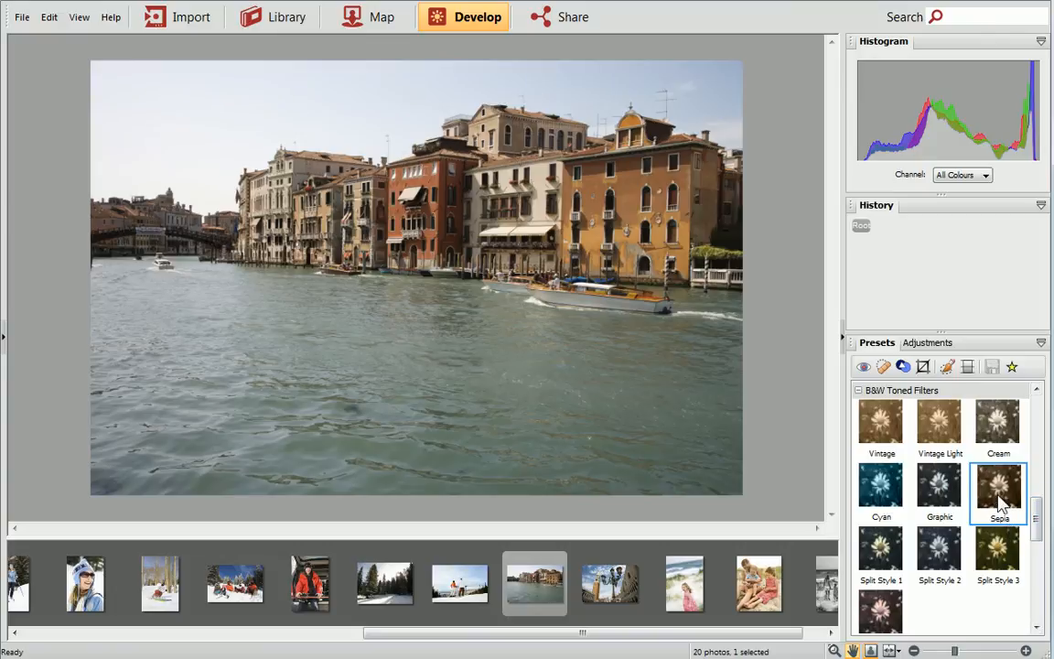
left_click(999, 494)
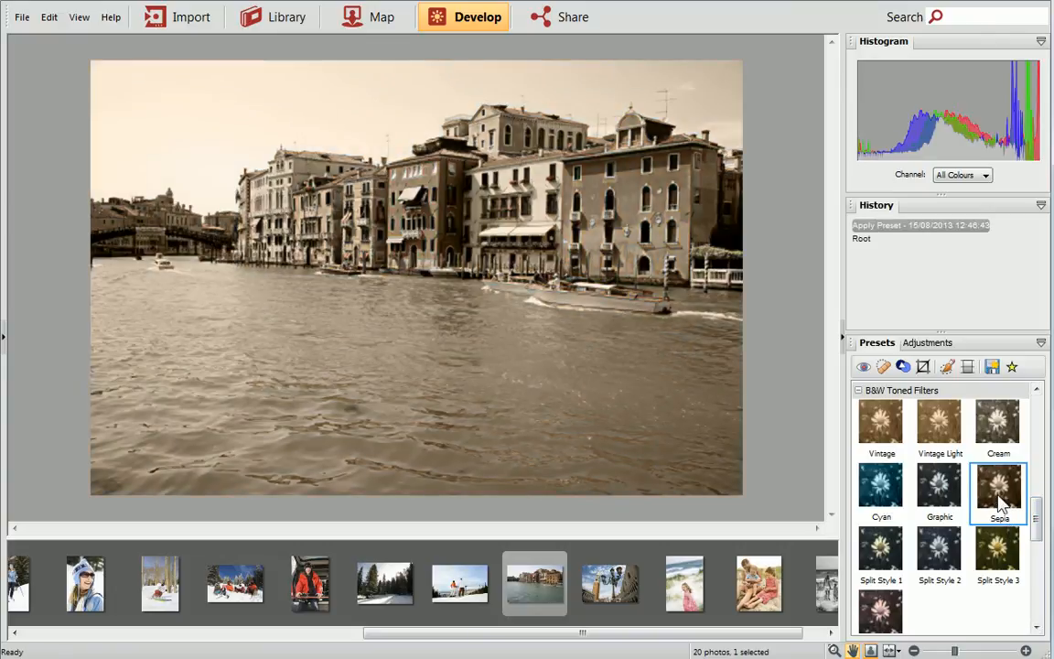
Add a Lens Vignette to the sepia canal photo with Intensity at -62 and Mid Point at 20
left_click(944, 344)
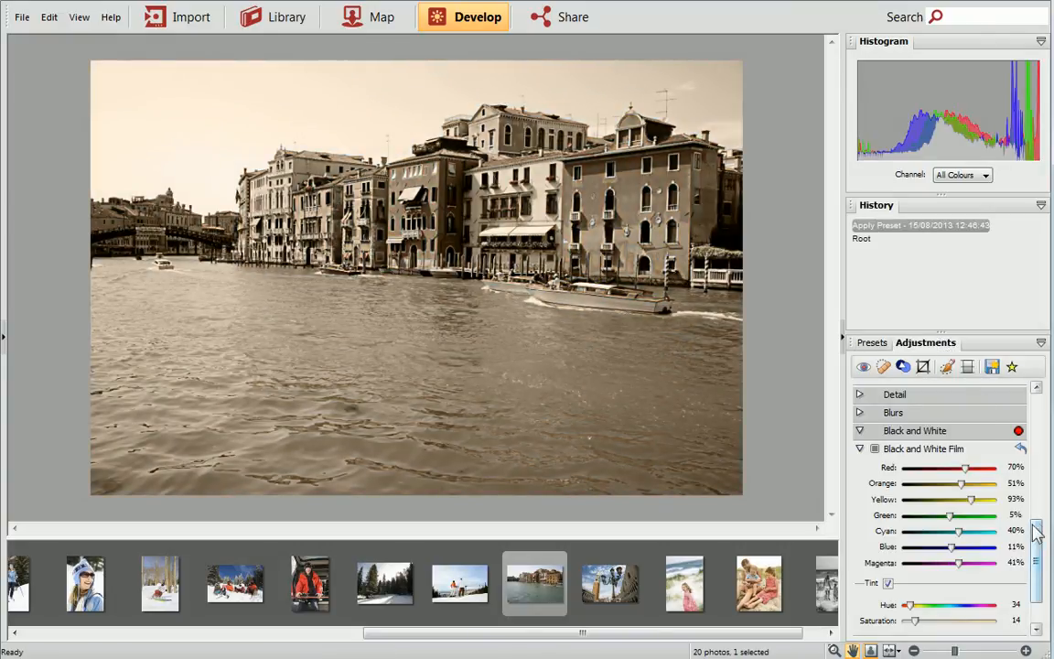
left_click_drag(1035, 524, 1039, 567)
left_click(1016, 604)
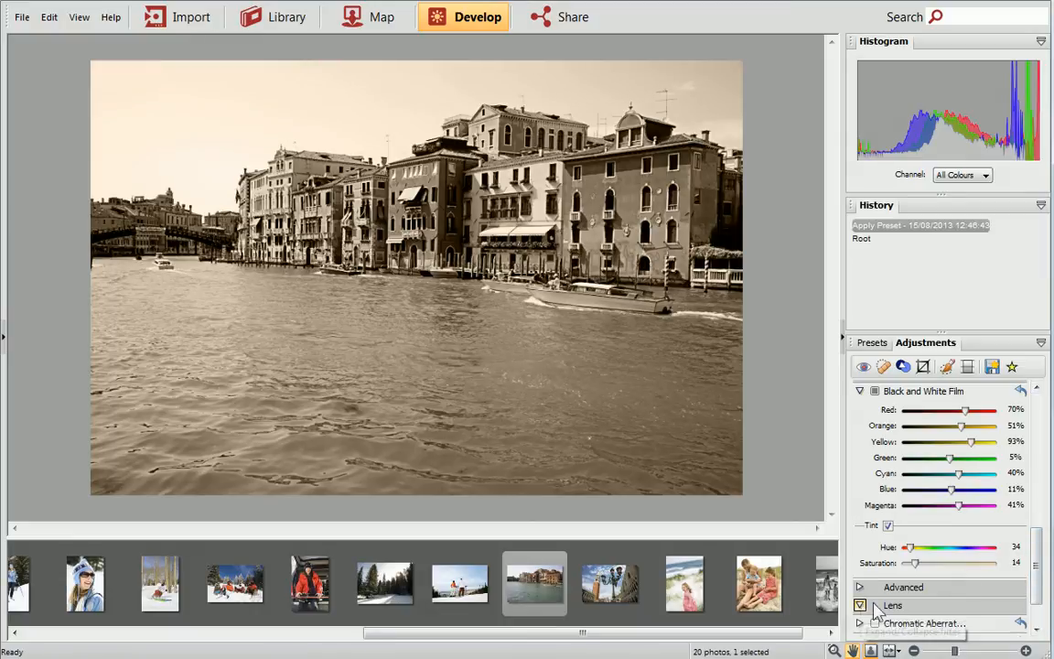
scroll(1039, 599, "down", 2)
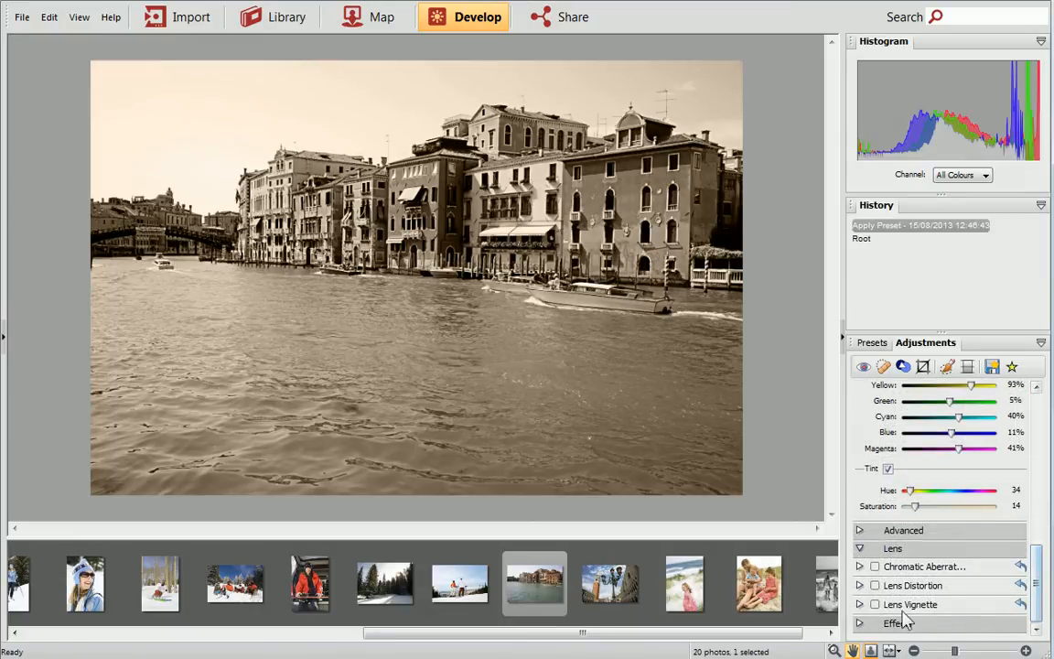
left_click(859, 605)
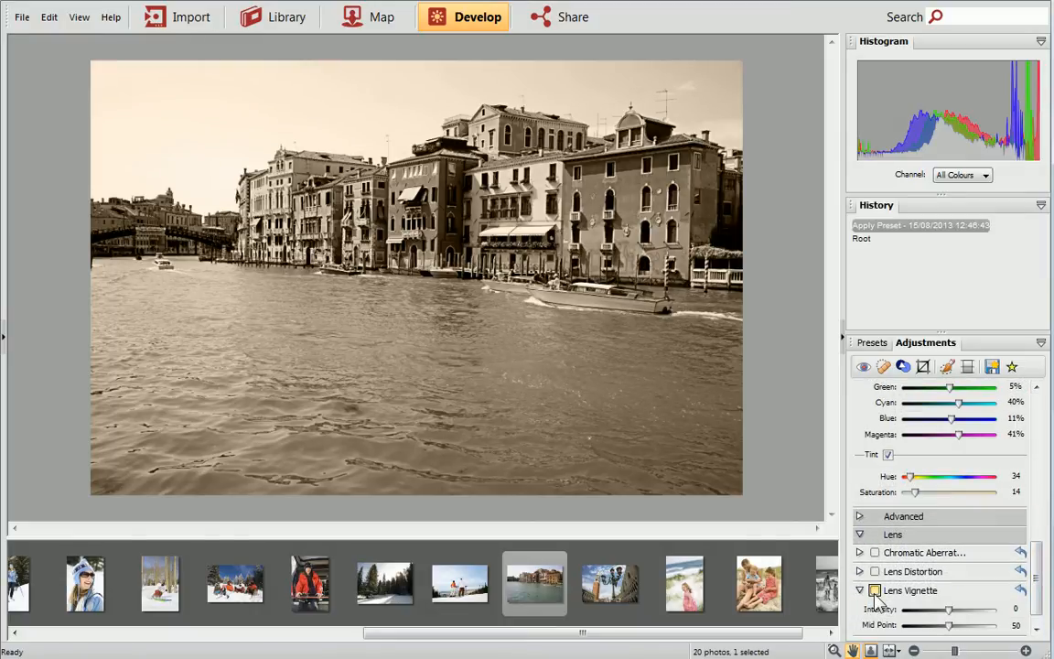
left_click(874, 591)
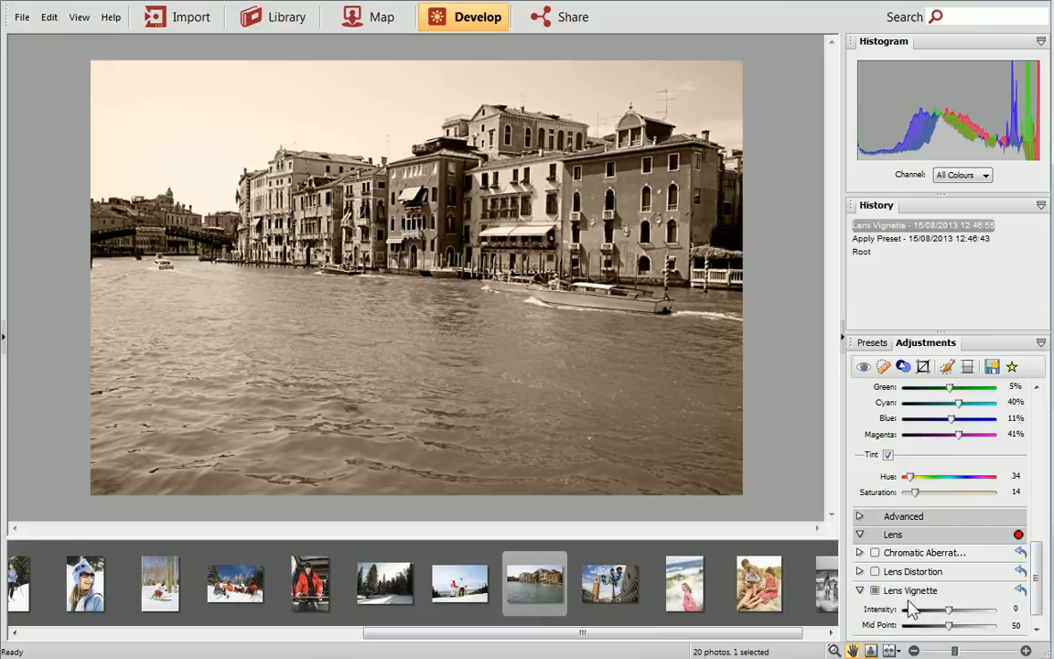
left_click_drag(947, 613, 924, 618)
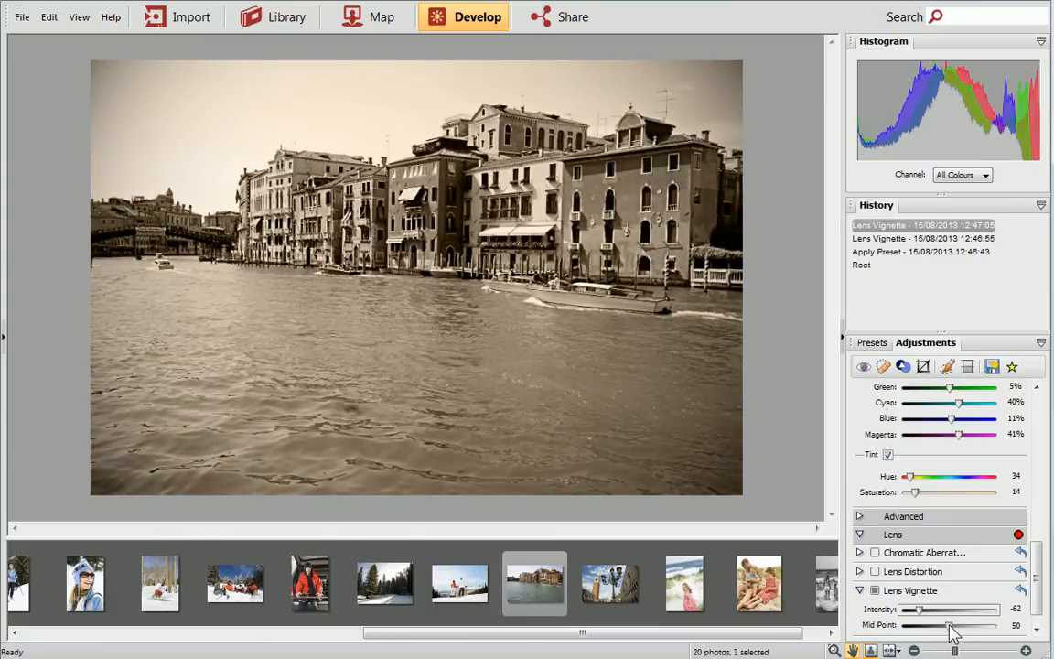
left_click_drag(950, 628, 922, 633)
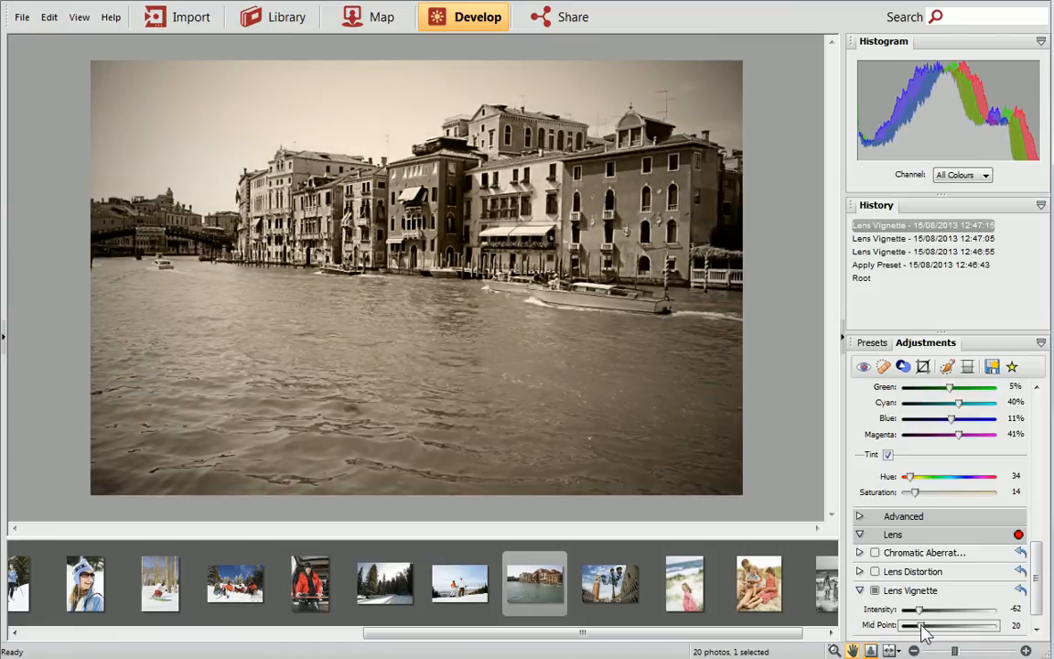